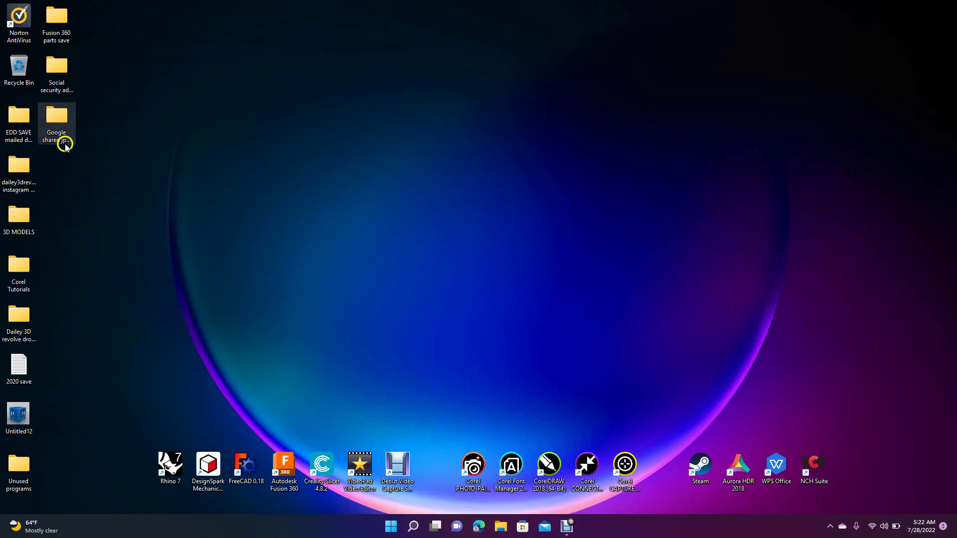
Open the 'Google shared jpeg files' folder on the desktop
{"action": "double_click", "coordinate": [59, 122]}
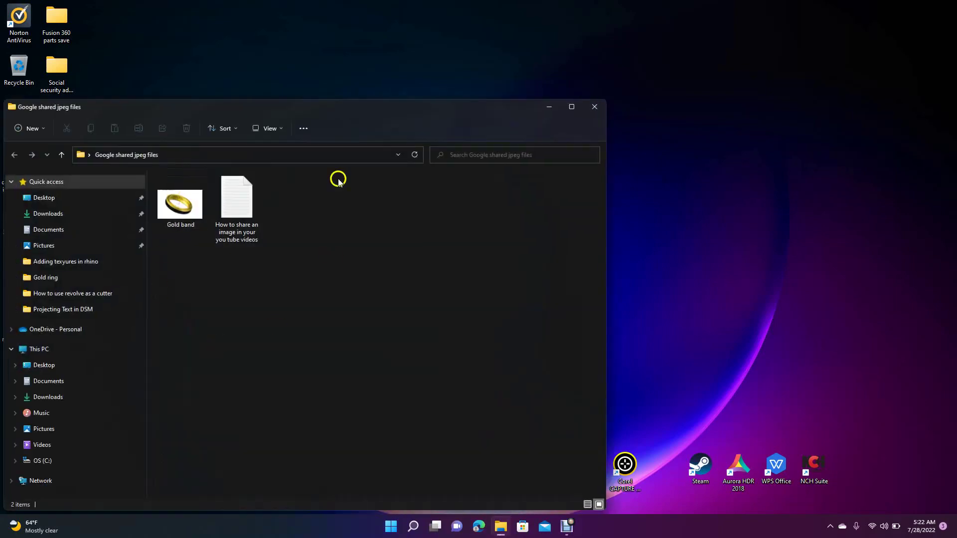
Move the Google shared jpeg files window higher, then close it
{"action": "left_click_drag", "start_coordinate": [301, 108], "coordinate": [476, 52]}
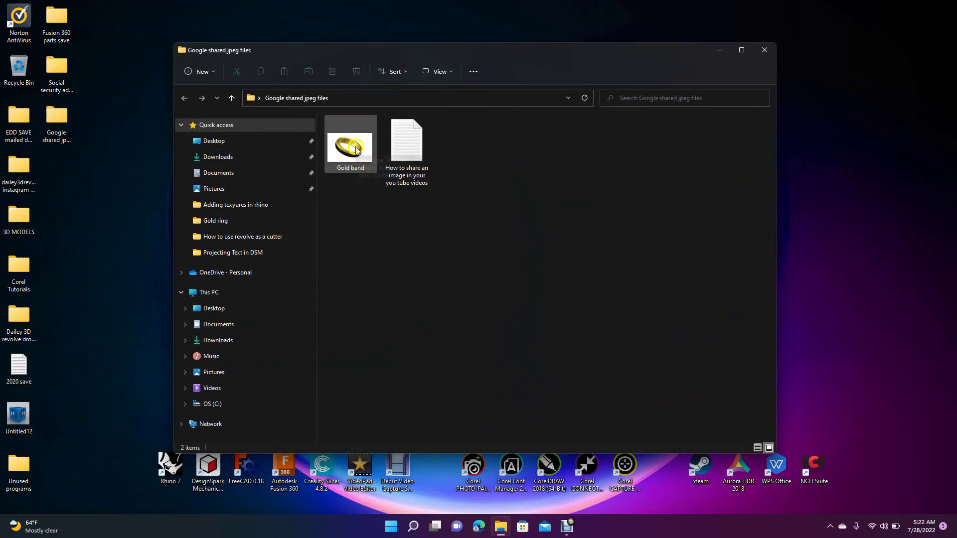
{"action": "left_click", "coordinate": [764, 51]}
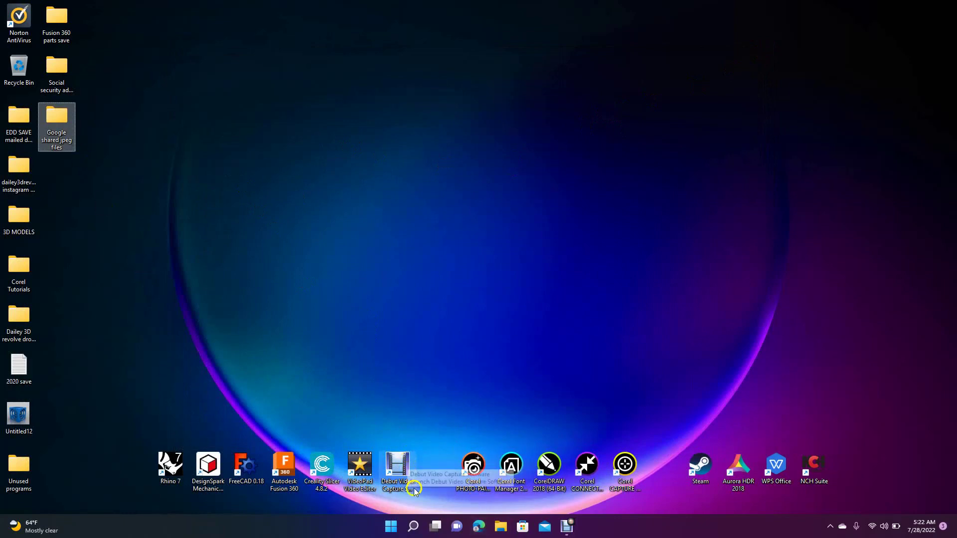
Launch Edge, search for 'google mail' and open the Gmail result
{"action": "left_click", "coordinate": [479, 527]}
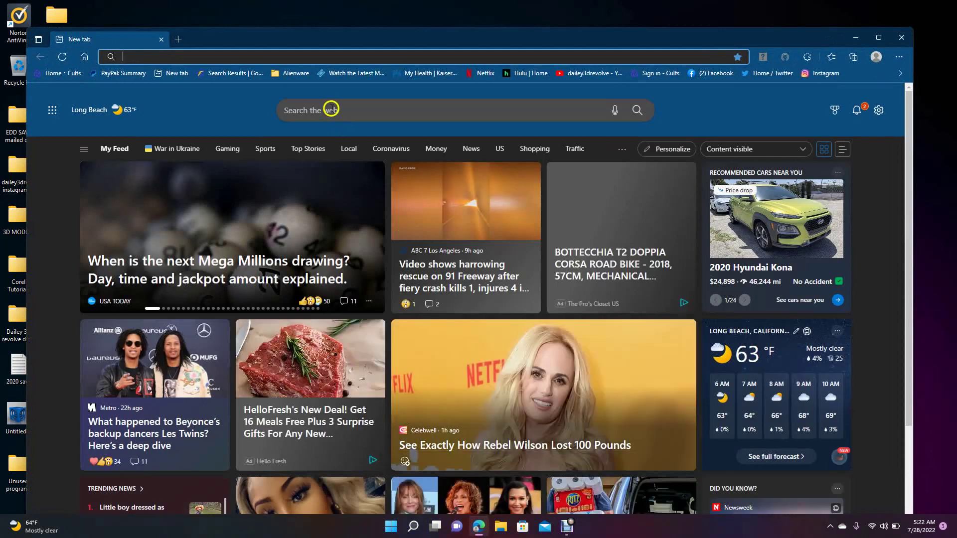
{"action": "left_click", "coordinate": [331, 108]}
{"action": "type", "text": "GOOGLE"}
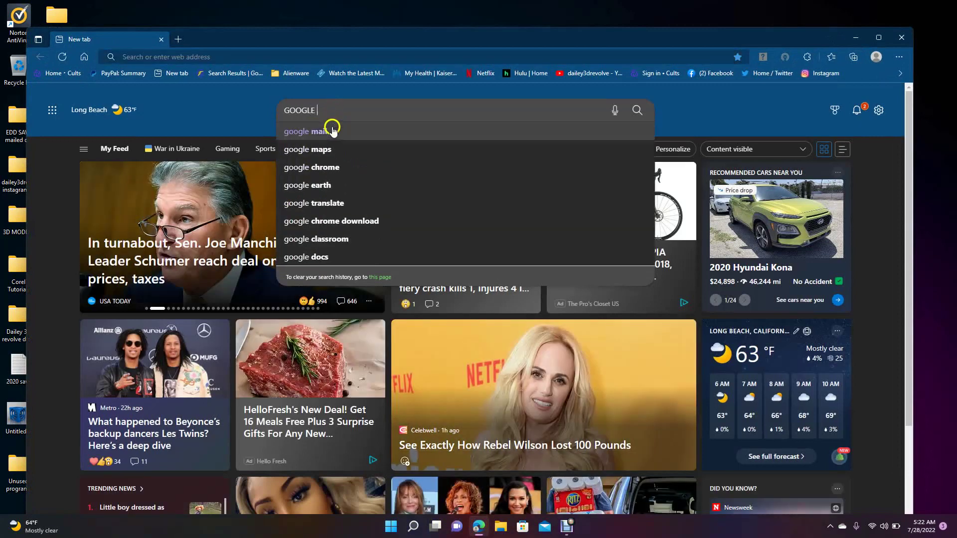
{"action": "left_click", "coordinate": [332, 129]}
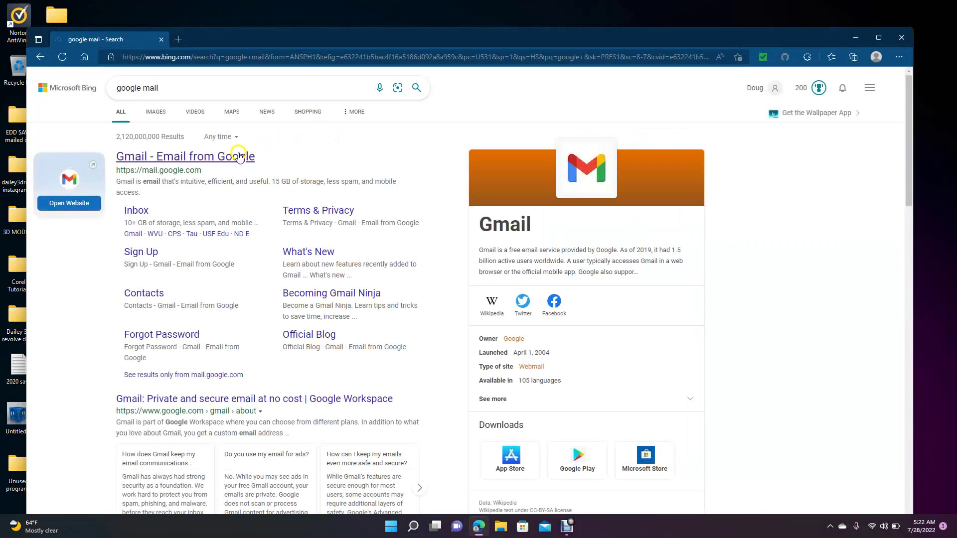
{"action": "left_click", "coordinate": [239, 156]}
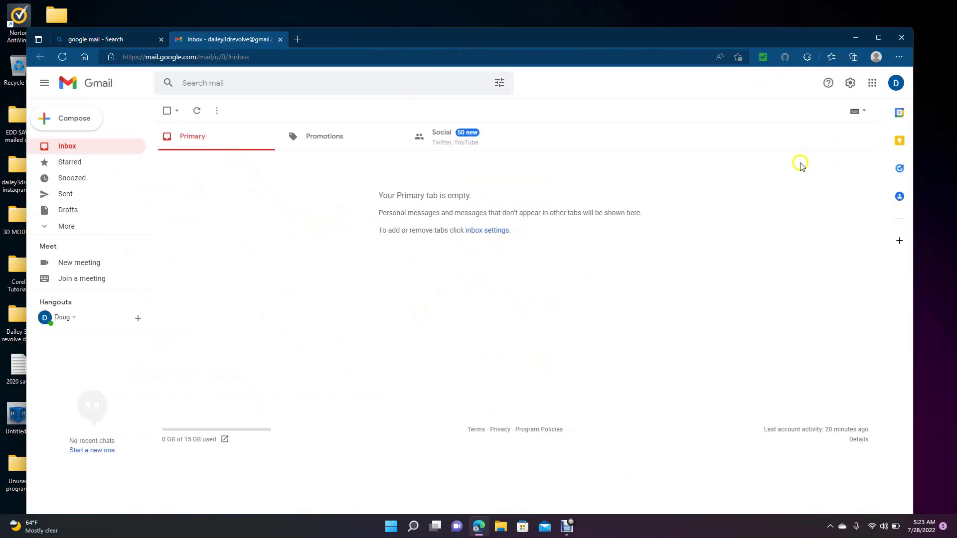
Switch Gmail to the second Google account and open its Google Drive from the apps grid
{"action": "left_click", "coordinate": [896, 83]}
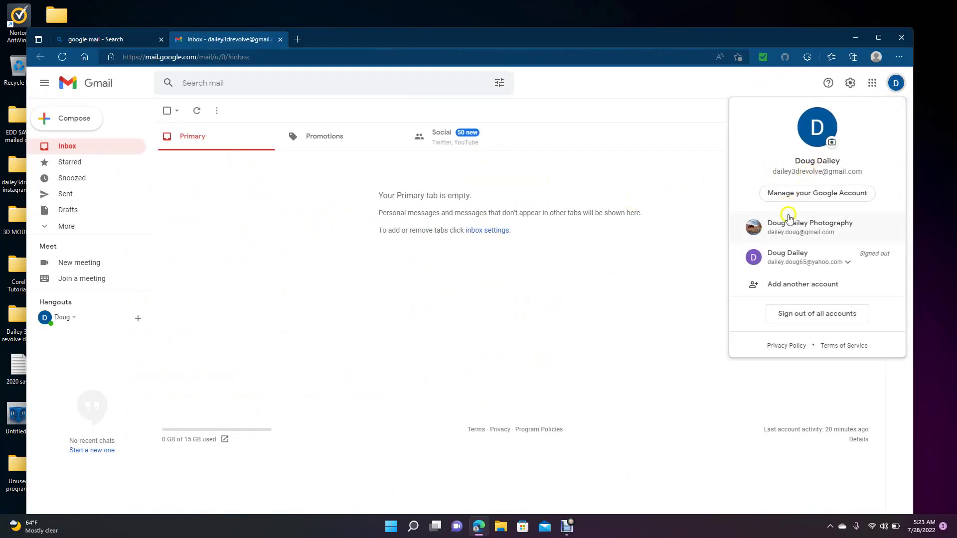
{"action": "left_click", "coordinate": [803, 228]}
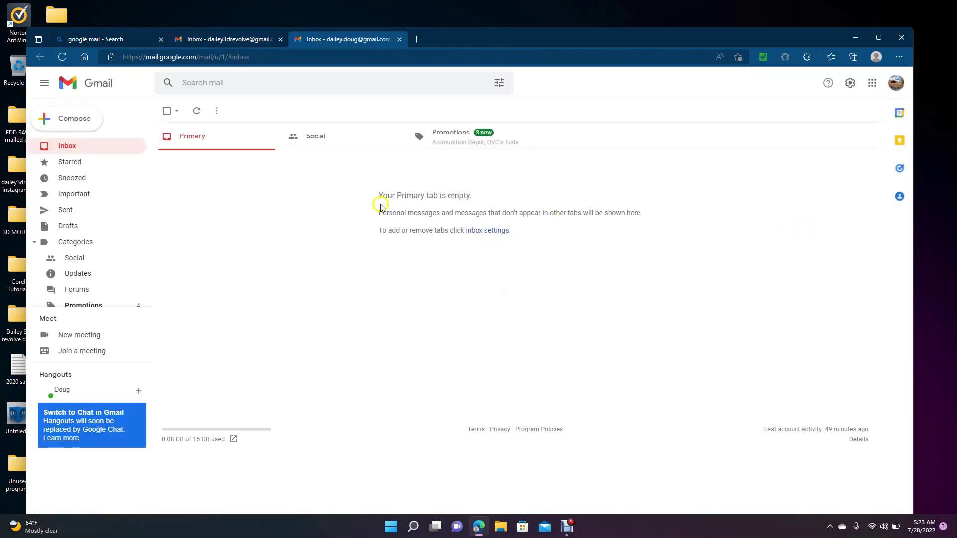
{"action": "left_click", "coordinate": [873, 84]}
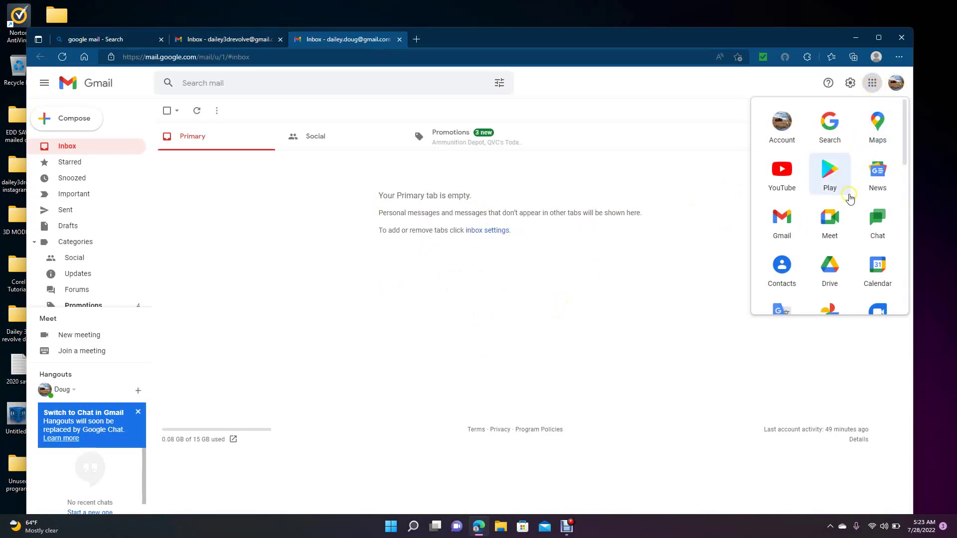
{"action": "left_click", "coordinate": [832, 270]}
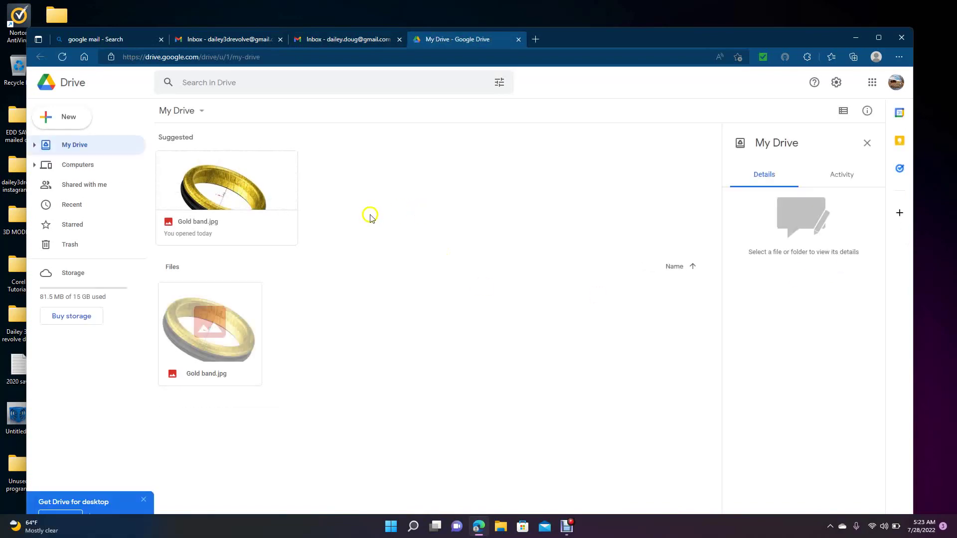
Move the existing Gold band.jpg in My Drive to the trash and shift the browser aside
{"action": "right_click", "coordinate": [270, 189]}
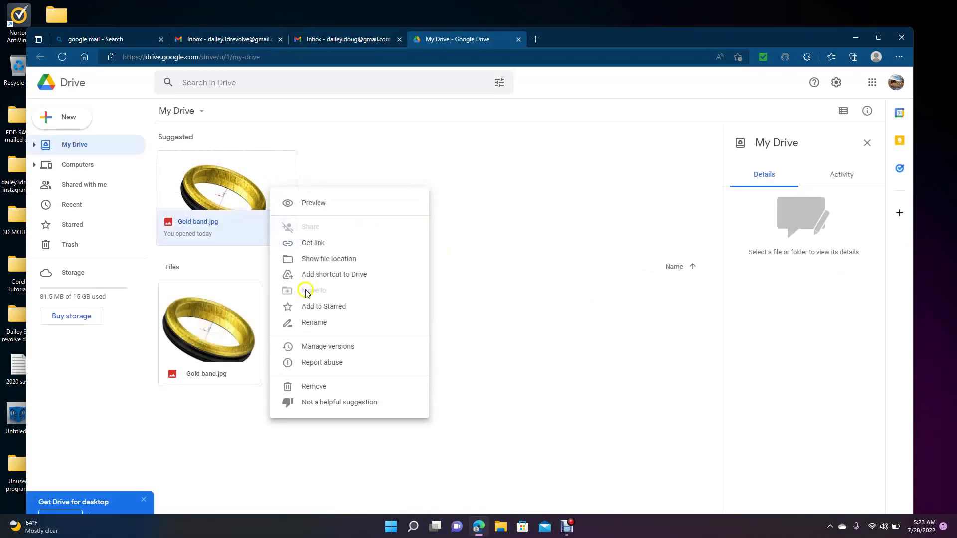
{"action": "left_click", "coordinate": [320, 382]}
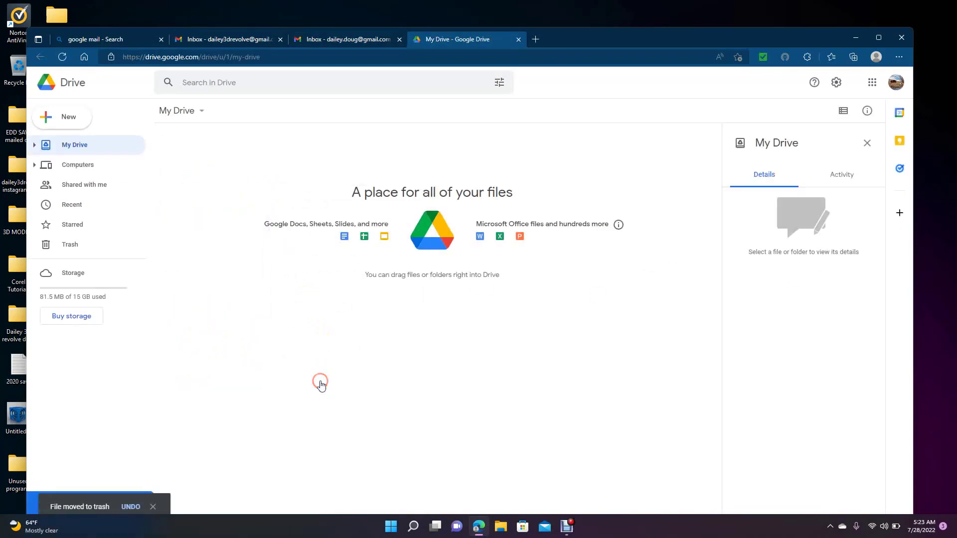
{"action": "left_click_drag", "start_coordinate": [574, 39], "coordinate": [729, 55]}
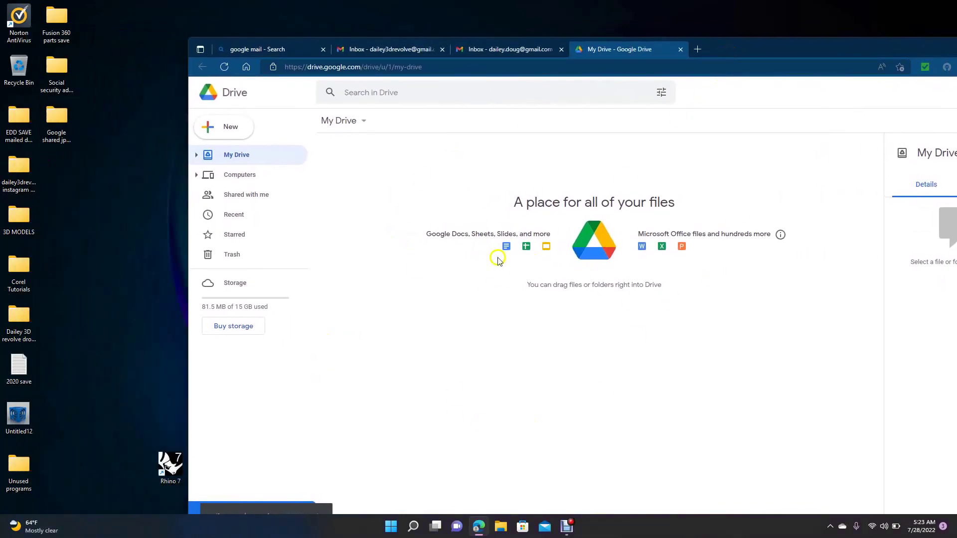
Drag Gold band.jpg from the Google shared jpeg files folder onto My Drive to upload it
{"action": "left_click", "coordinate": [58, 117]}
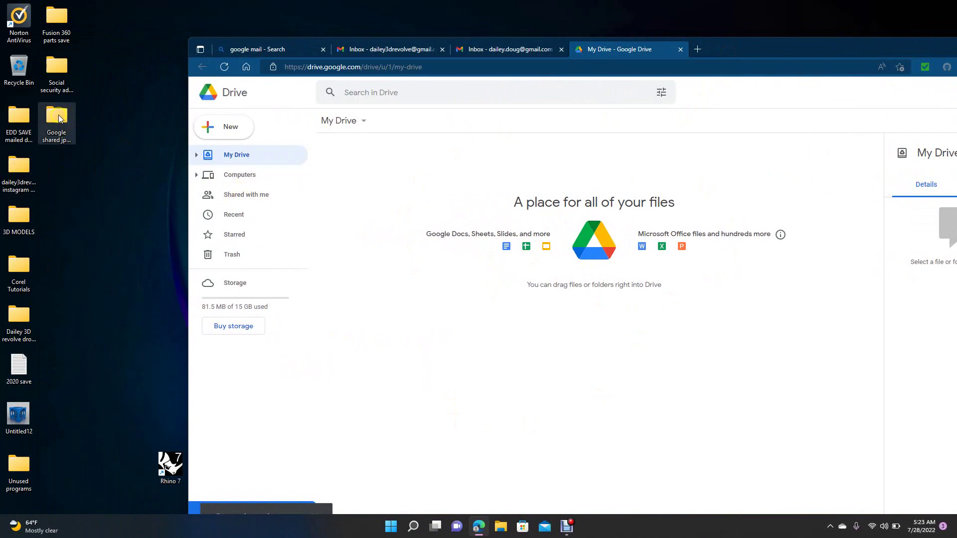
{"action": "double_click", "coordinate": [58, 116]}
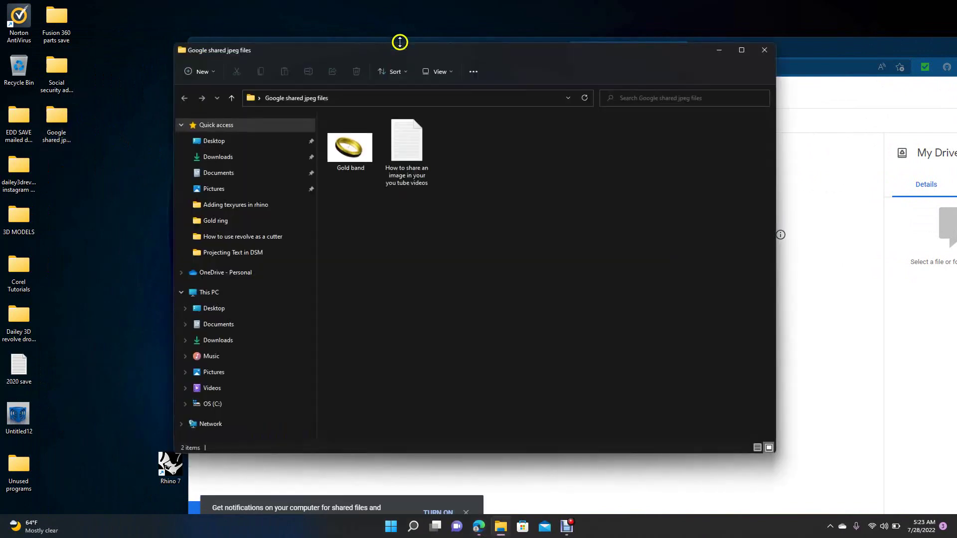
{"action": "left_click_drag", "start_coordinate": [417, 53], "coordinate": [626, 350]}
{"action": "left_click", "coordinate": [562, 445]}
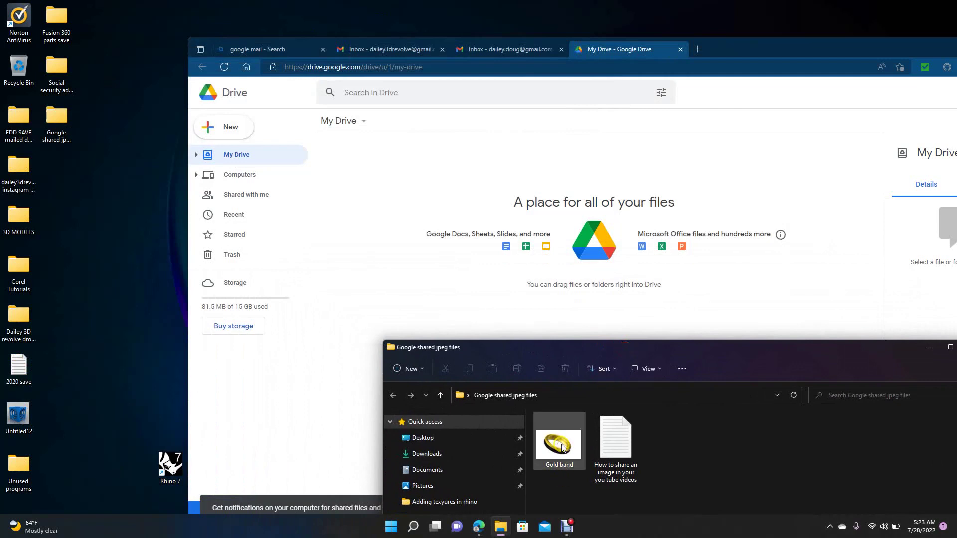
{"action": "left_click_drag", "start_coordinate": [561, 445], "coordinate": [505, 309]}
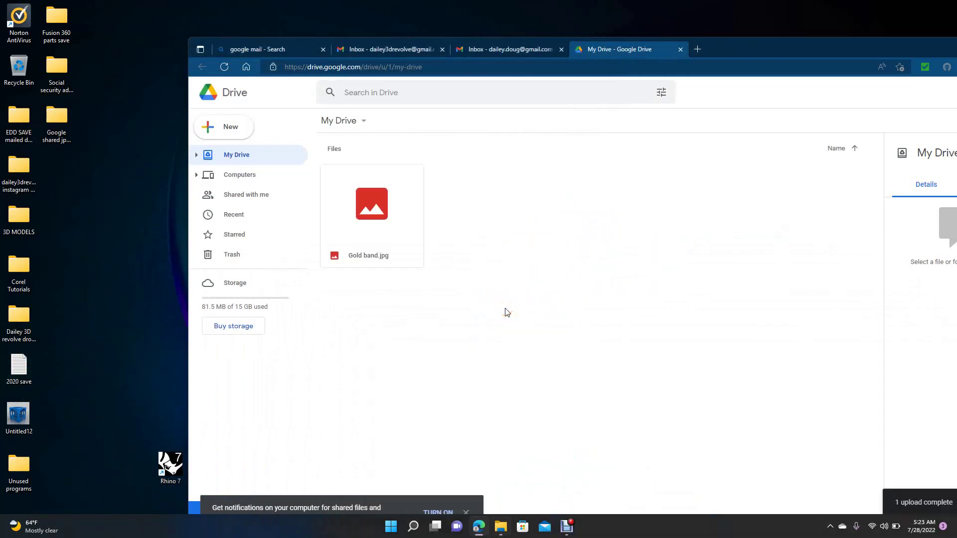
{"action": "right_click", "coordinate": [387, 207]}
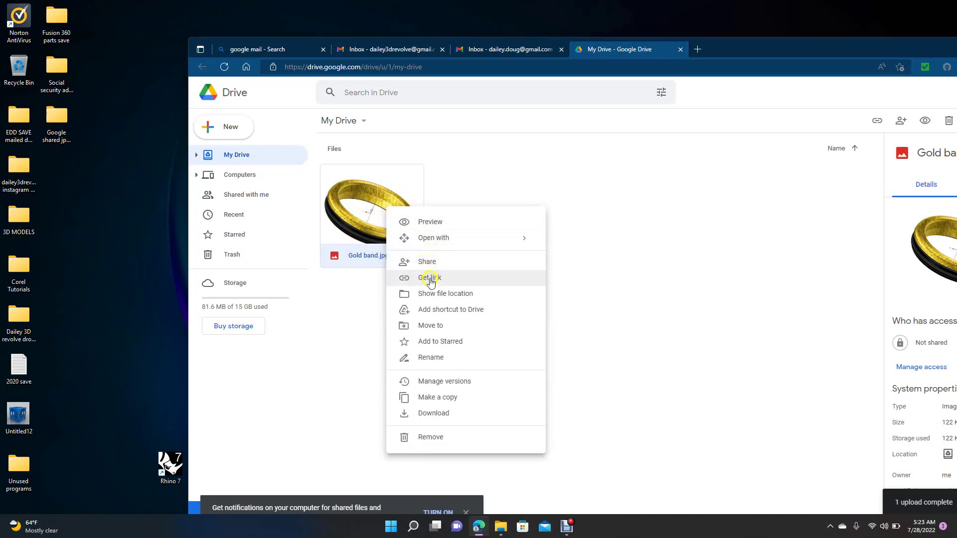
{"action": "left_click", "coordinate": [428, 265]}
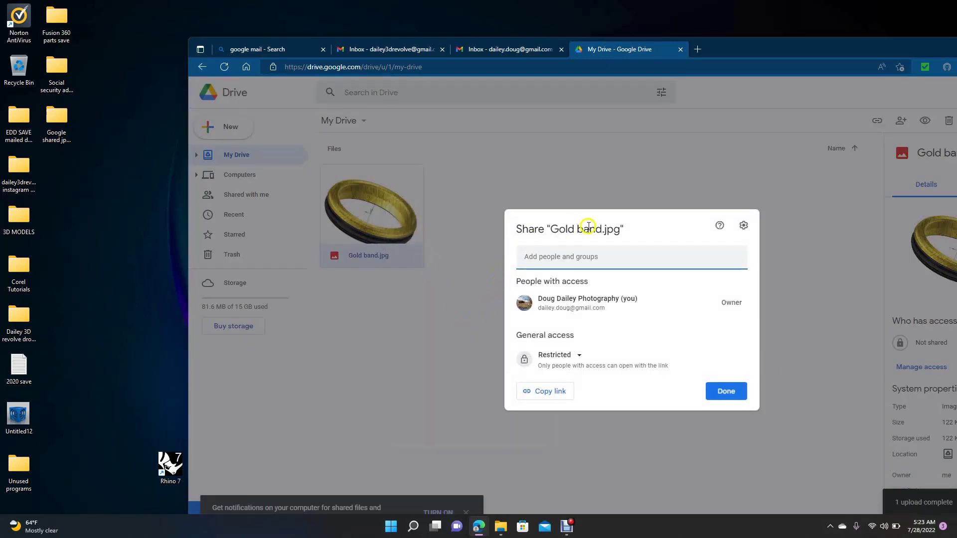
{"action": "left_click", "coordinate": [555, 258]}
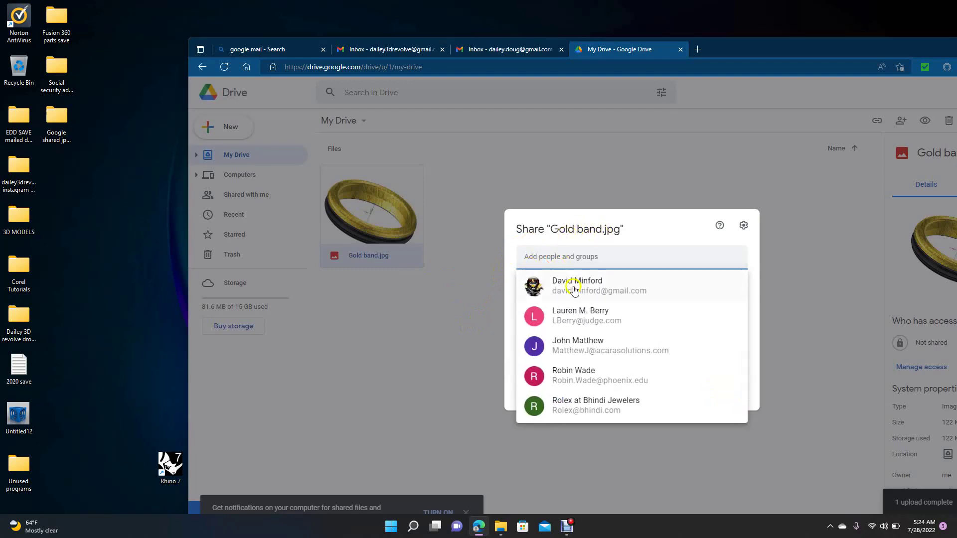
{"action": "left_click", "coordinate": [786, 275]}
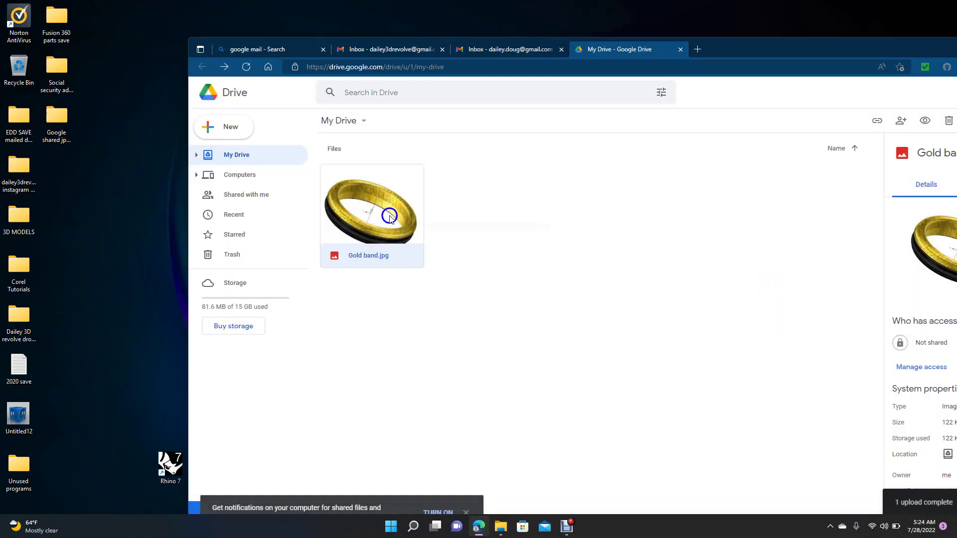
Set Gold band.jpg's general access to 'Anyone with the link' and copy its share link
{"action": "right_click", "coordinate": [390, 216]}
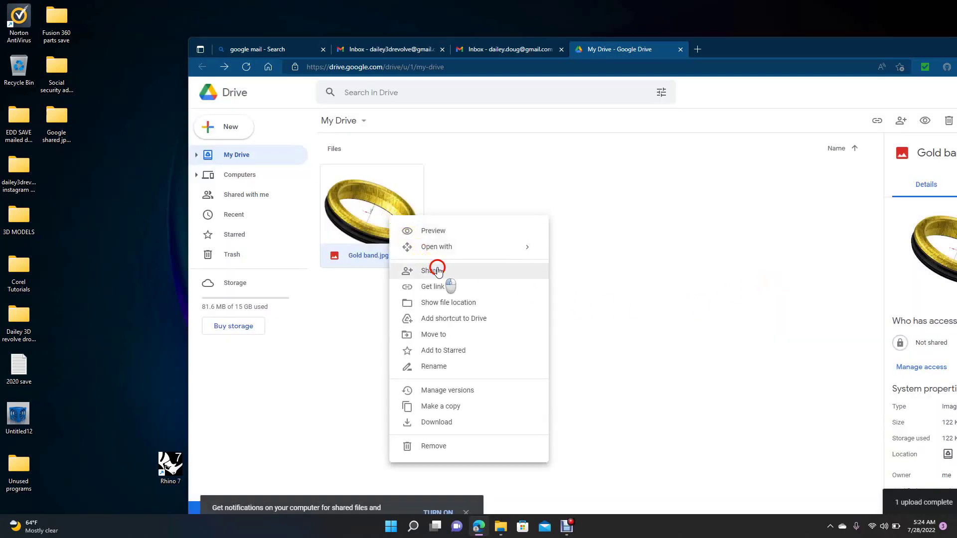
{"action": "left_click", "coordinate": [437, 270]}
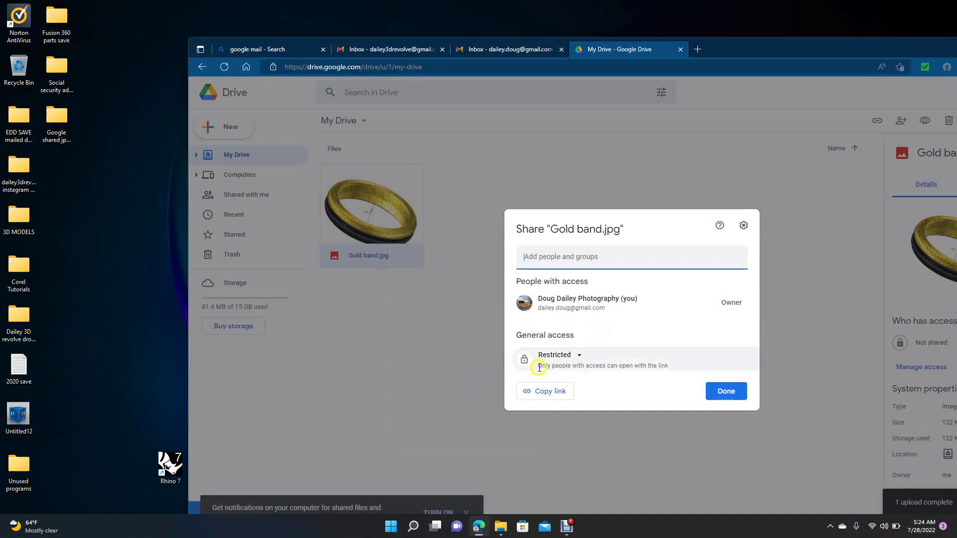
{"action": "left_click", "coordinate": [580, 357]}
{"action": "left_click", "coordinate": [599, 403]}
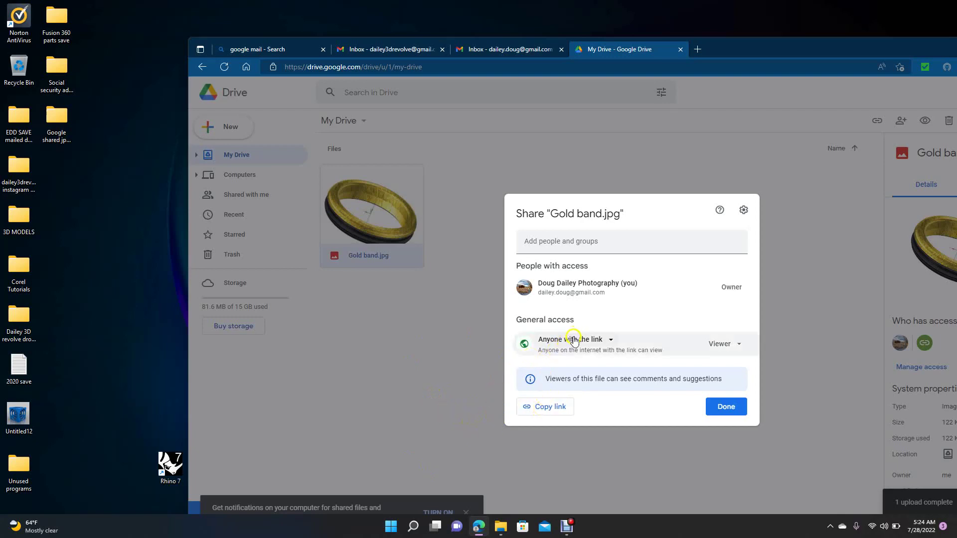
{"action": "left_click", "coordinate": [550, 407]}
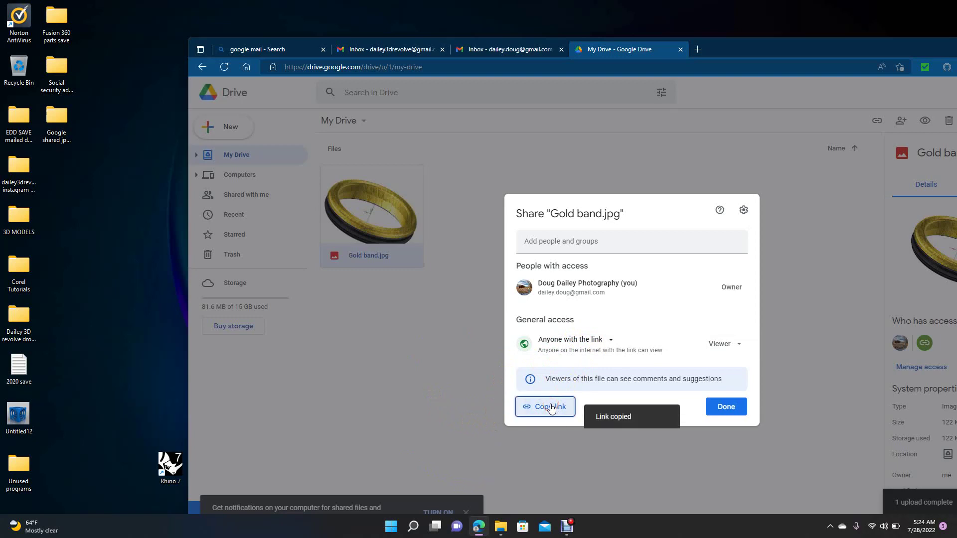
{"action": "left_click", "coordinate": [727, 408]}
Close the Edge browser and the Google shared jpeg files folder window
{"action": "left_click_drag", "start_coordinate": [769, 47], "coordinate": [558, 43]}
{"action": "left_click", "coordinate": [866, 50]}
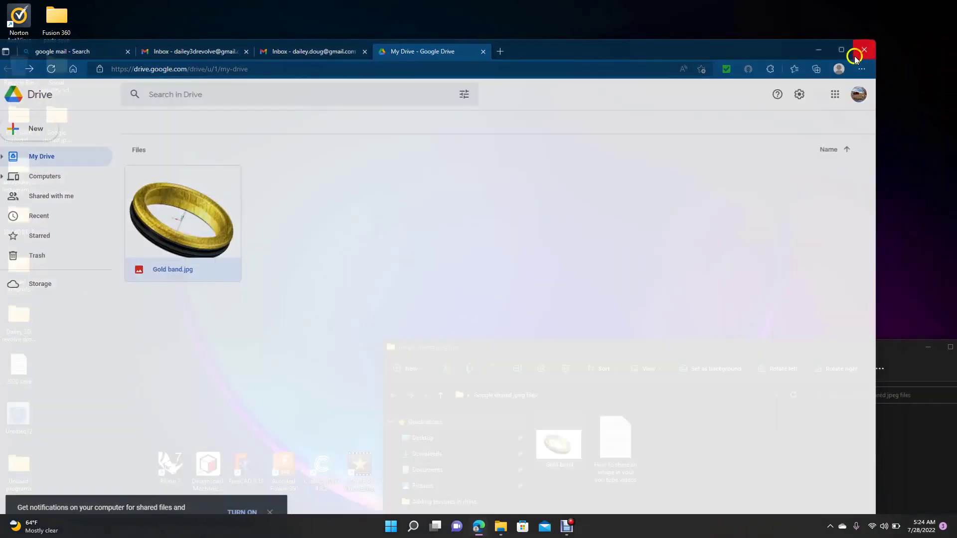
{"action": "left_click_drag", "start_coordinate": [728, 345], "coordinate": [466, 220]}
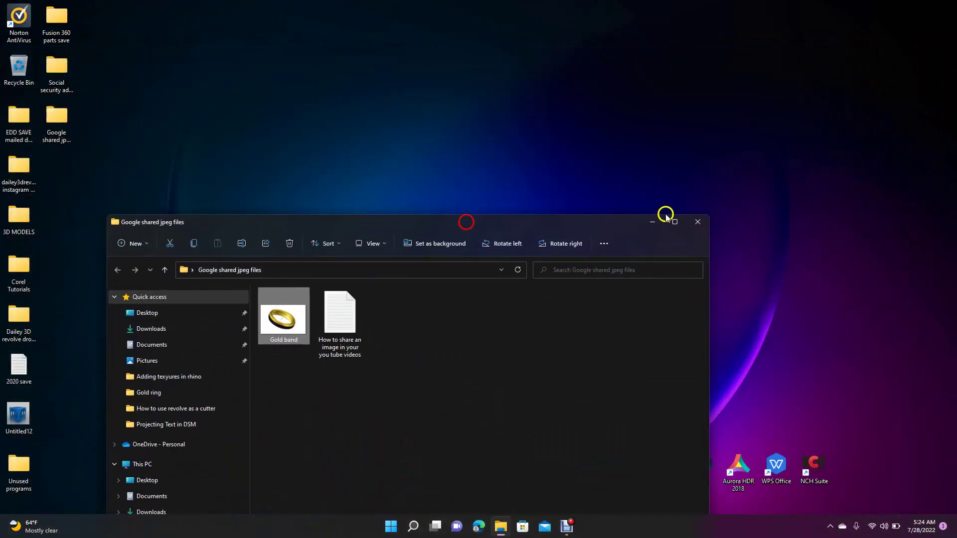
{"action": "left_click", "coordinate": [693, 220]}
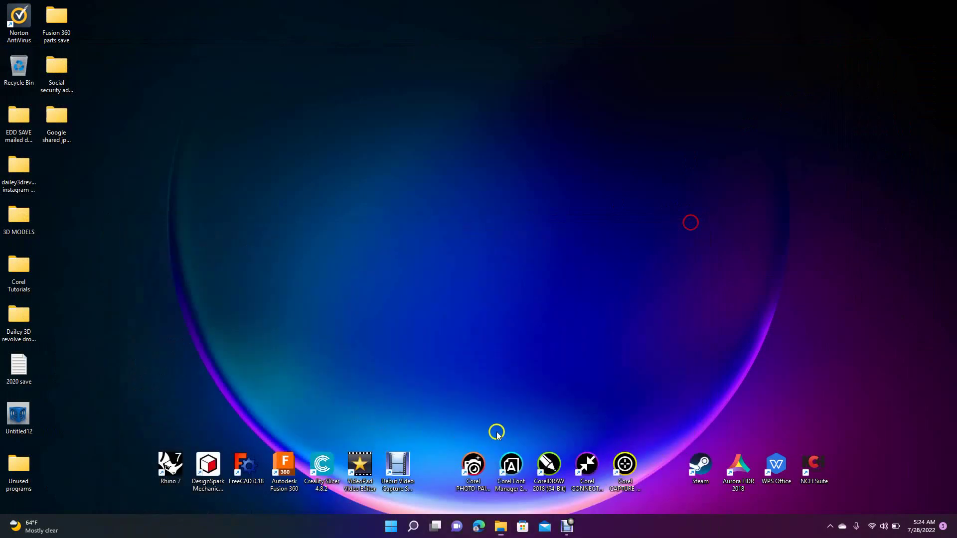
Open the YouTube channel in Edge, pause the autoplaying video, and go to Manage videos
{"action": "left_click", "coordinate": [478, 528]}
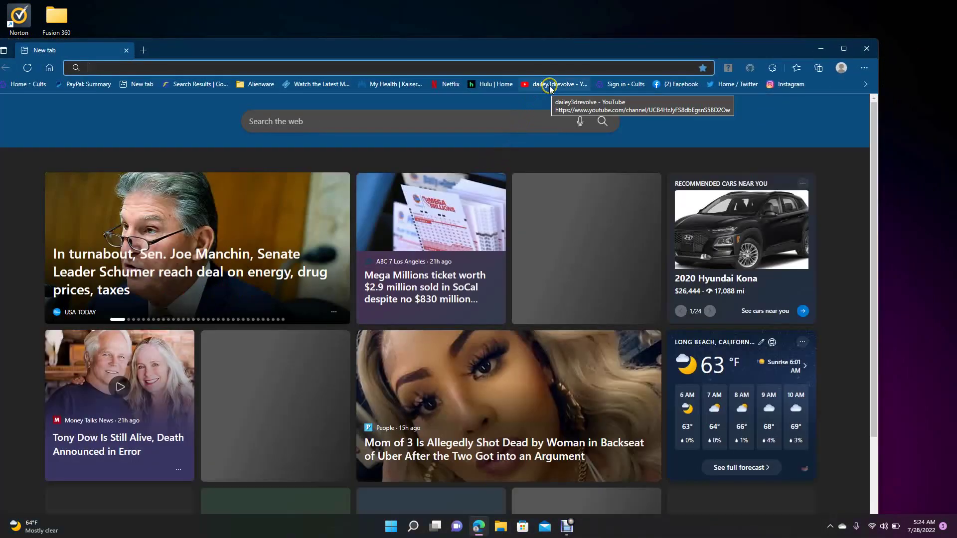
{"action": "left_click", "coordinate": [545, 85]}
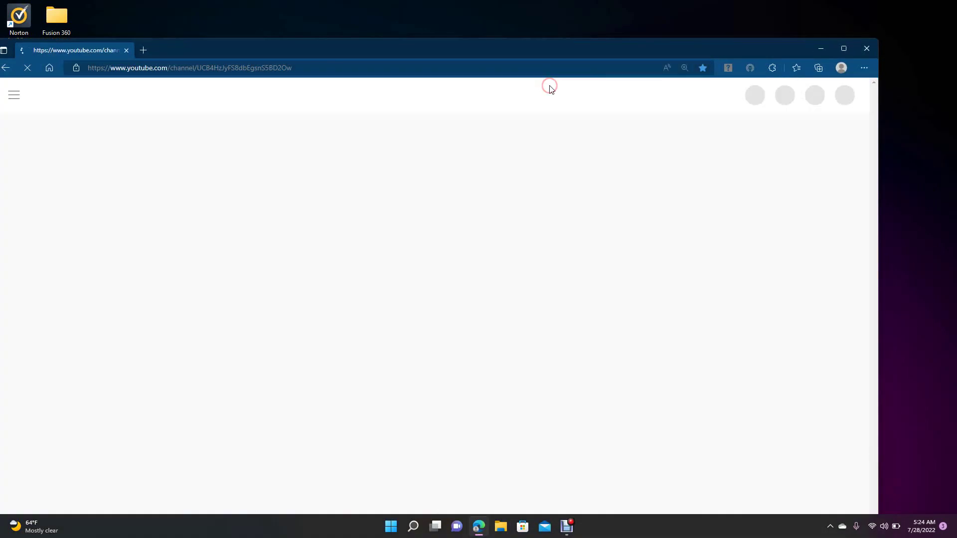
{"action": "left_click_drag", "start_coordinate": [505, 59], "coordinate": [599, 50]}
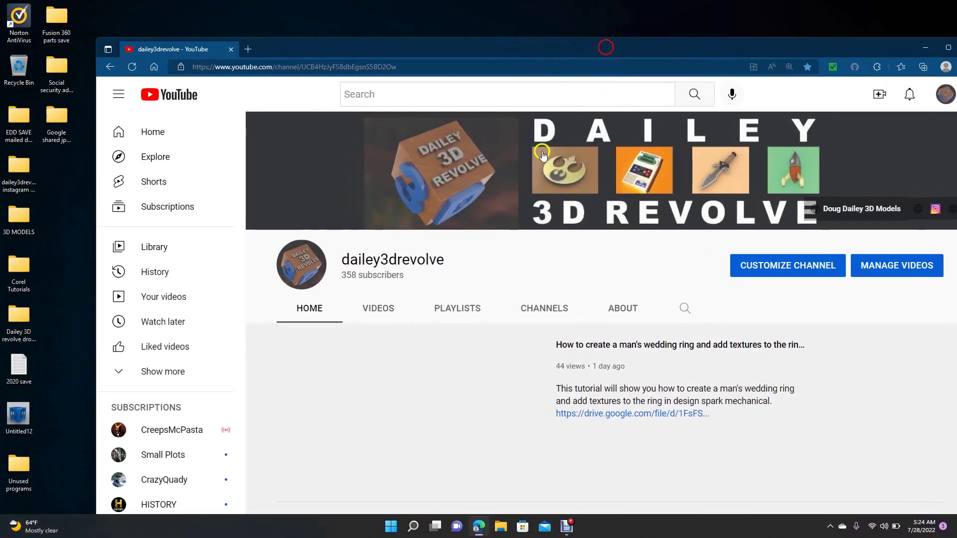
{"action": "left_click", "coordinate": [296, 477]}
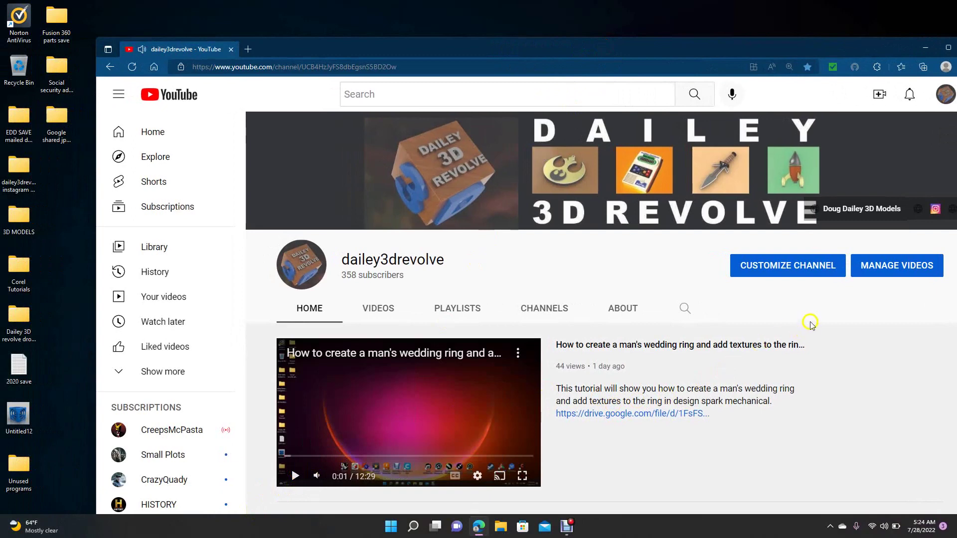
{"action": "left_click", "coordinate": [897, 265]}
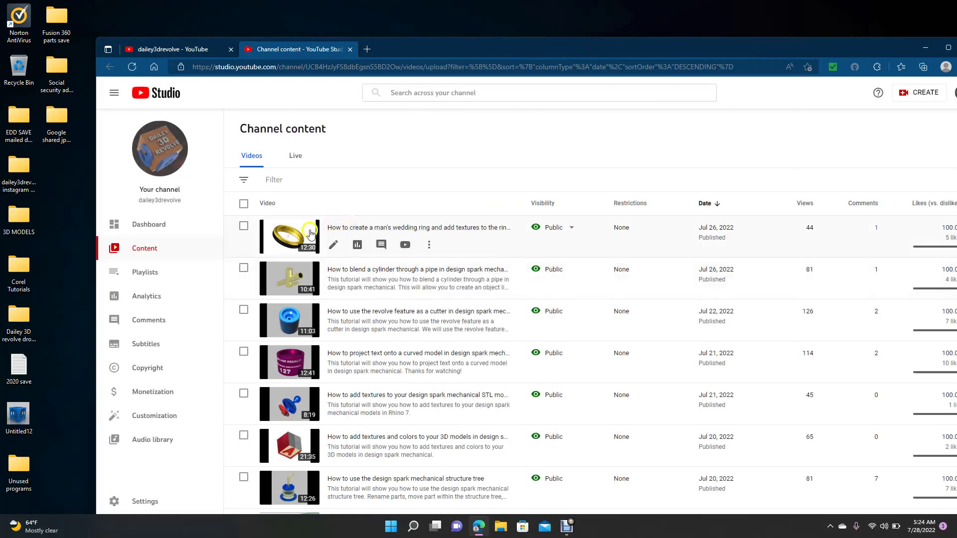
Replace the old Drive URL in the wedding ring video's description with the copied Gold band.jpg link and save
{"action": "left_click", "coordinate": [338, 230]}
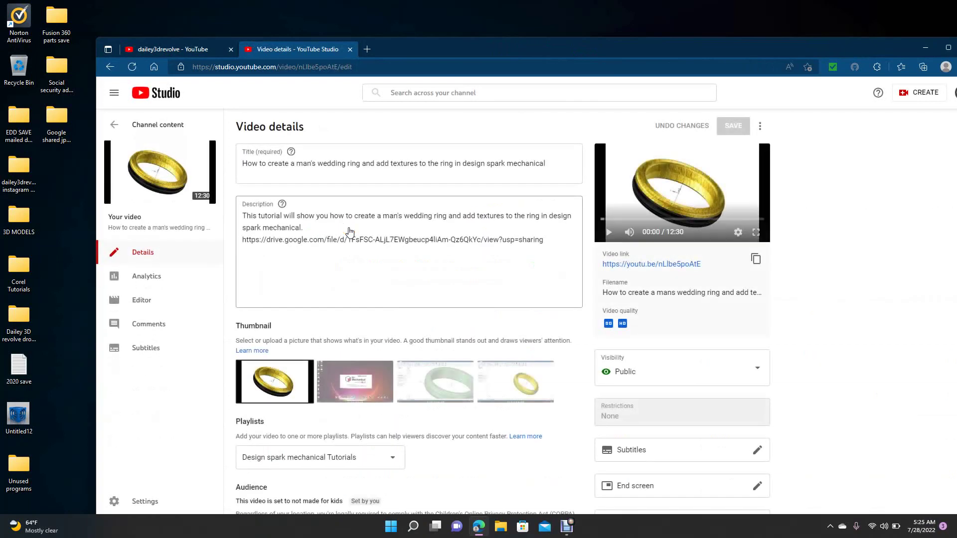
{"action": "left_click_drag", "start_coordinate": [545, 240], "coordinate": [244, 239]}
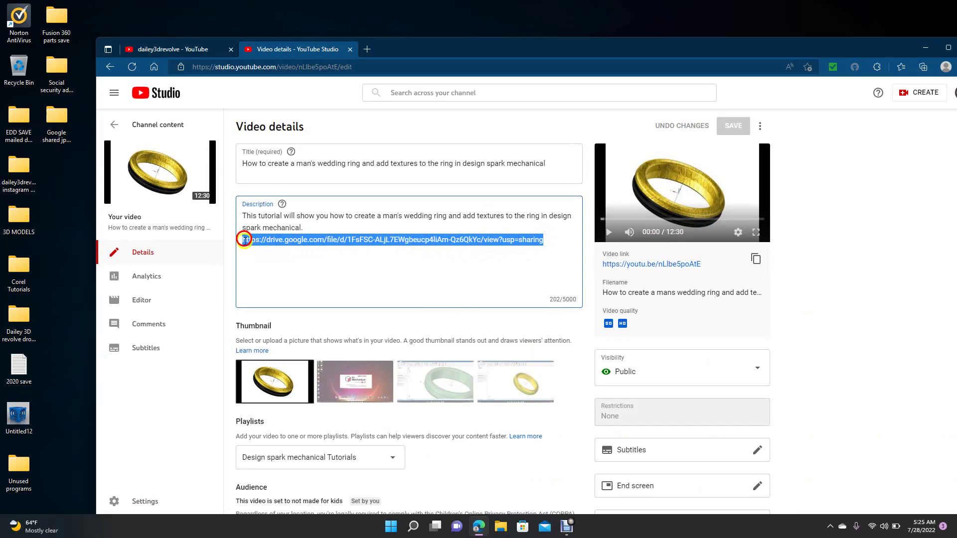
{"action": "key", "text": "Delete"}
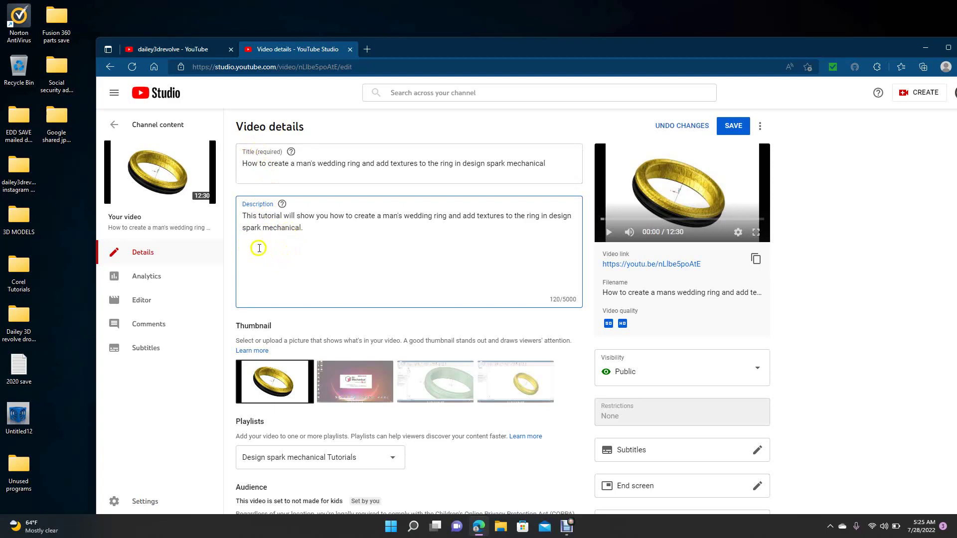
{"action": "left_click", "coordinate": [335, 247]}
{"action": "left_click", "coordinate": [247, 244]}
{"action": "key", "text": "ctrl+v"}
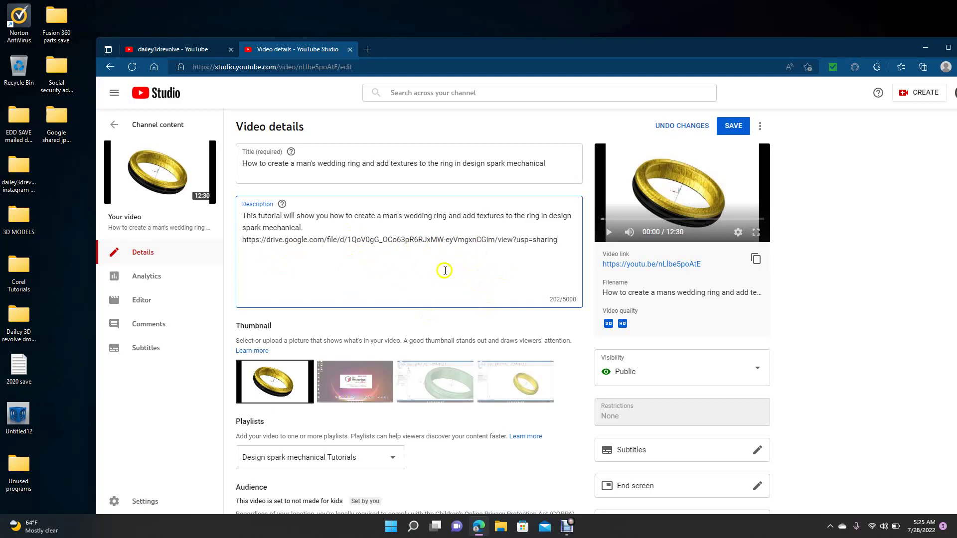
{"action": "left_click", "coordinate": [736, 127]}
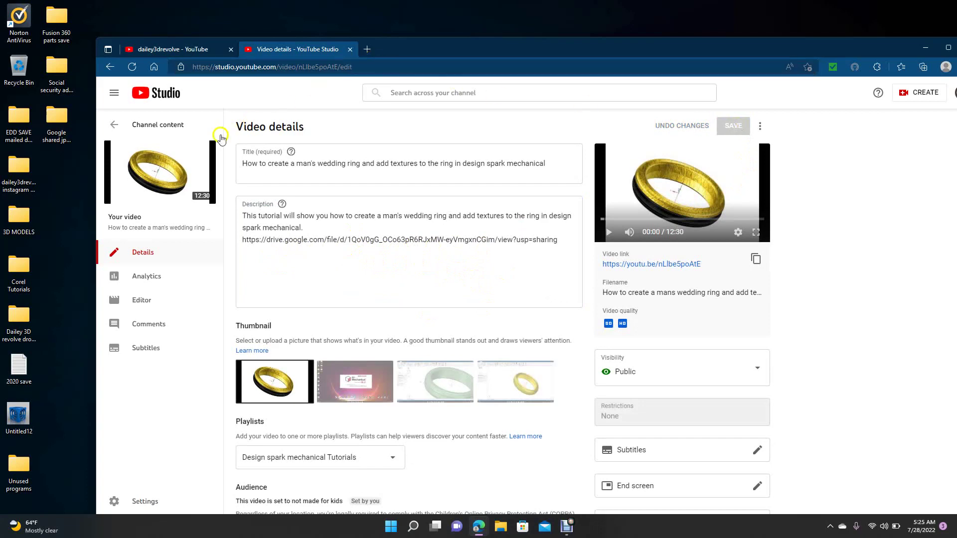
Open the wedding ring tutorial's public watch page from Channel content and pause playback
{"action": "left_click", "coordinate": [169, 126]}
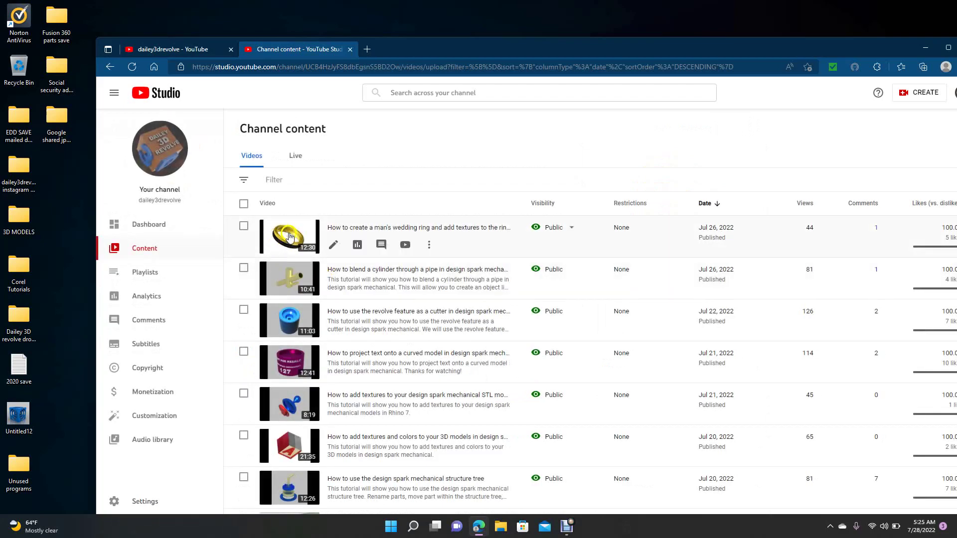
{"action": "left_click", "coordinate": [305, 235]}
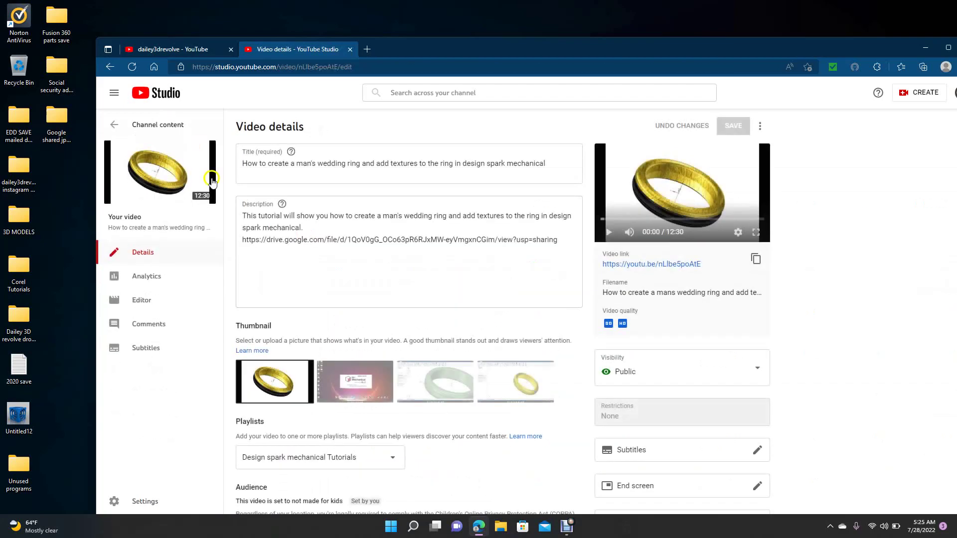
{"action": "left_click", "coordinate": [196, 166]}
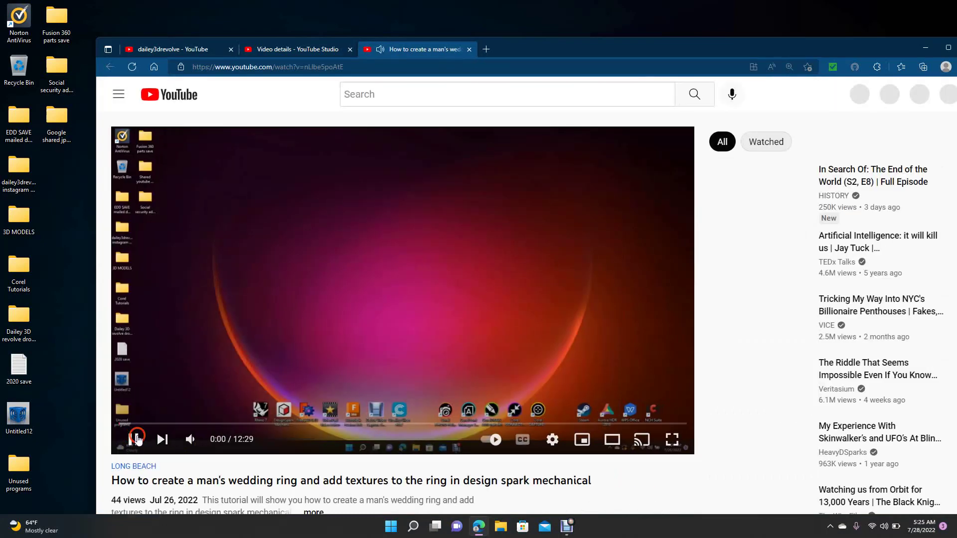
{"action": "left_click", "coordinate": [136, 440]}
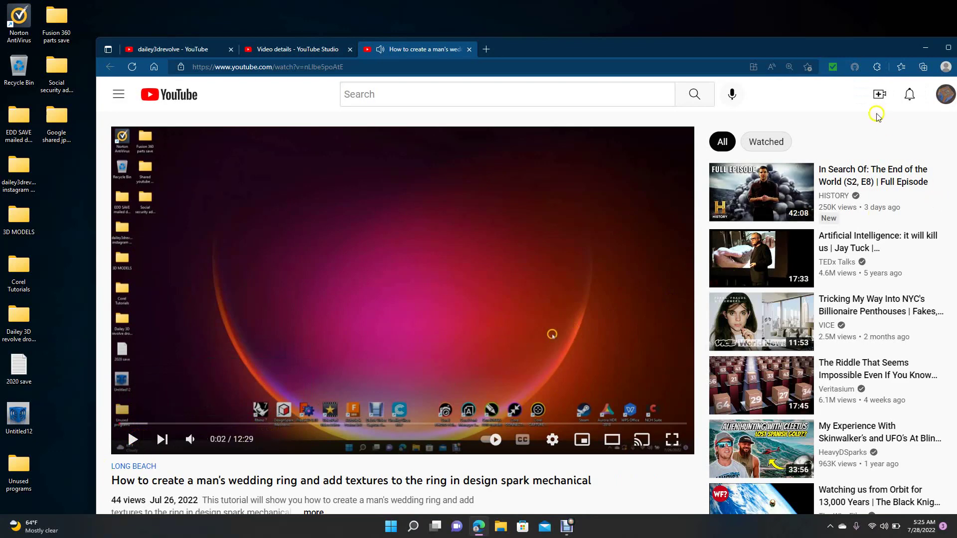
{"action": "left_click_drag", "start_coordinate": [824, 45], "coordinate": [774, 38]}
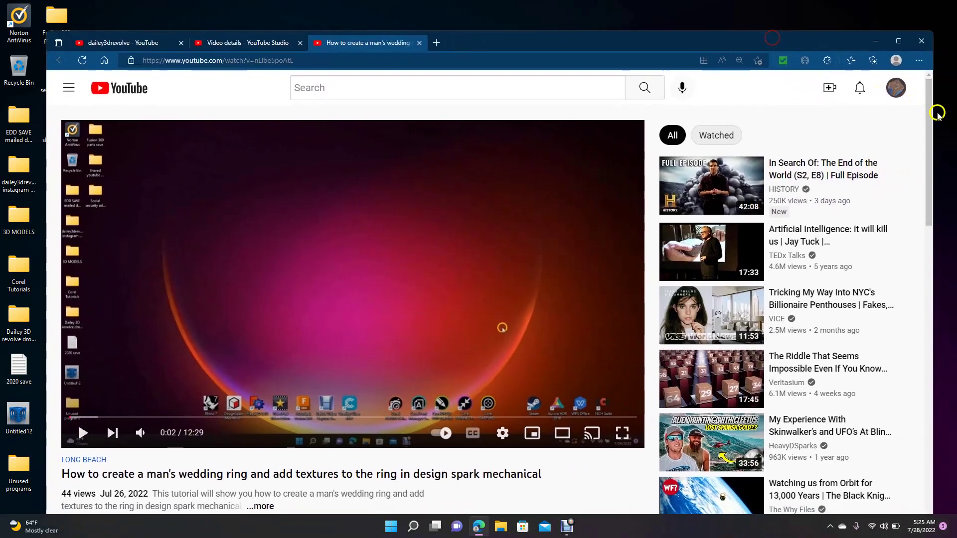
Expand the video description and follow its Gold band.jpg Google Drive link
{"action": "left_click_drag", "start_coordinate": [930, 120], "coordinate": [924, 184]}
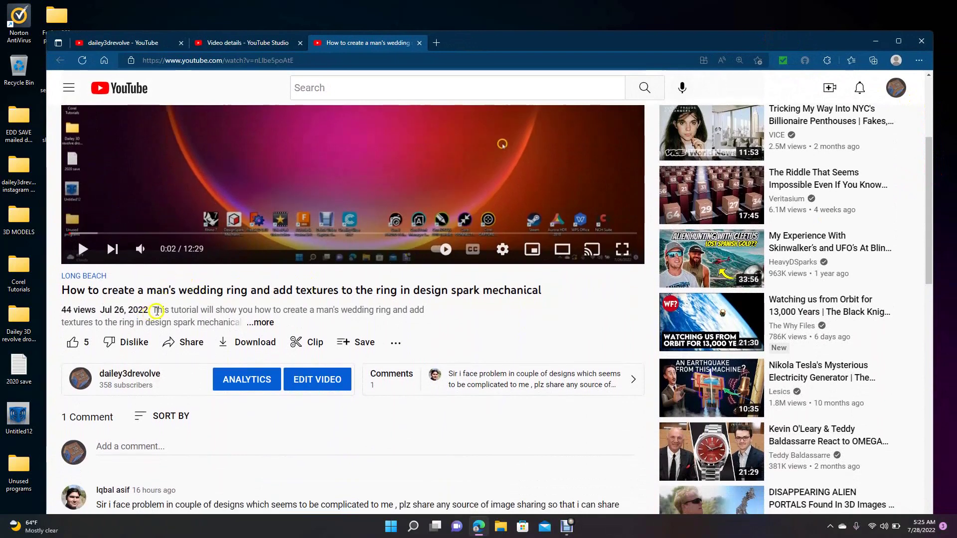
{"action": "left_click", "coordinate": [264, 324]}
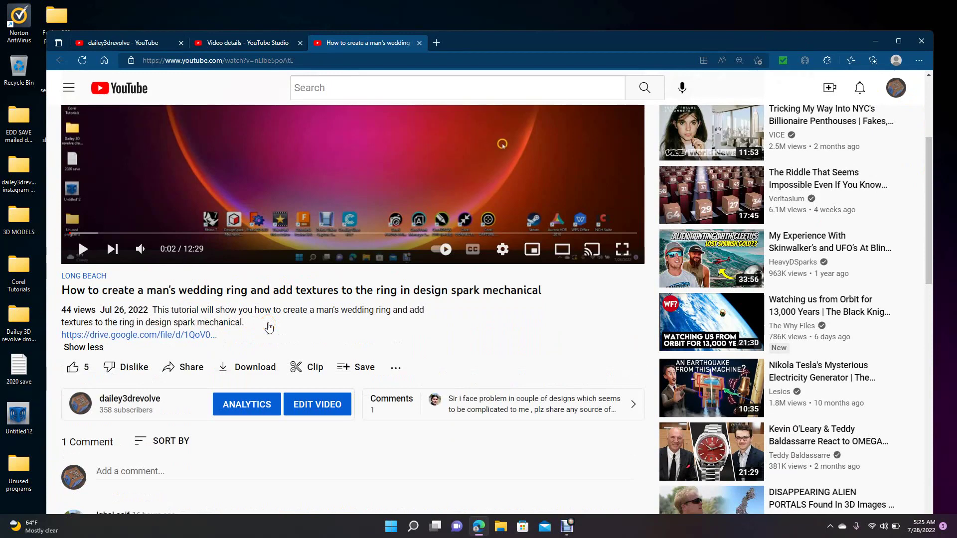
{"action": "left_click", "coordinate": [126, 336]}
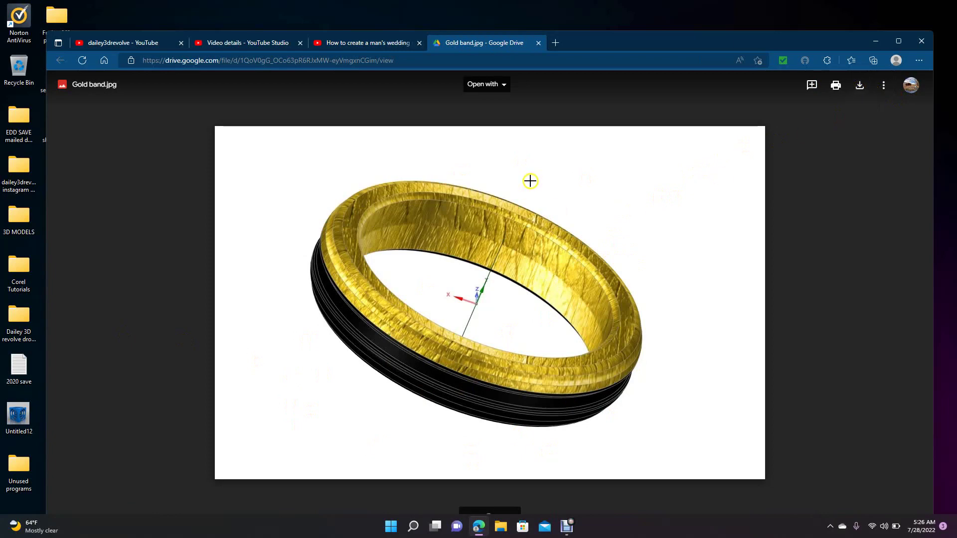
Close the Gold band.jpg preview tab and then the Edge browser window
{"action": "left_click", "coordinate": [538, 43]}
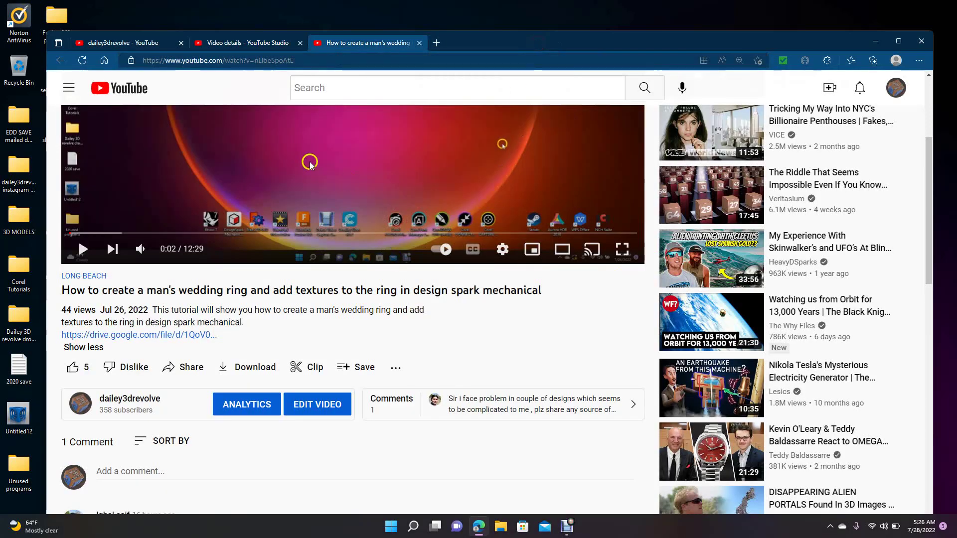
{"action": "left_click", "coordinate": [921, 42]}
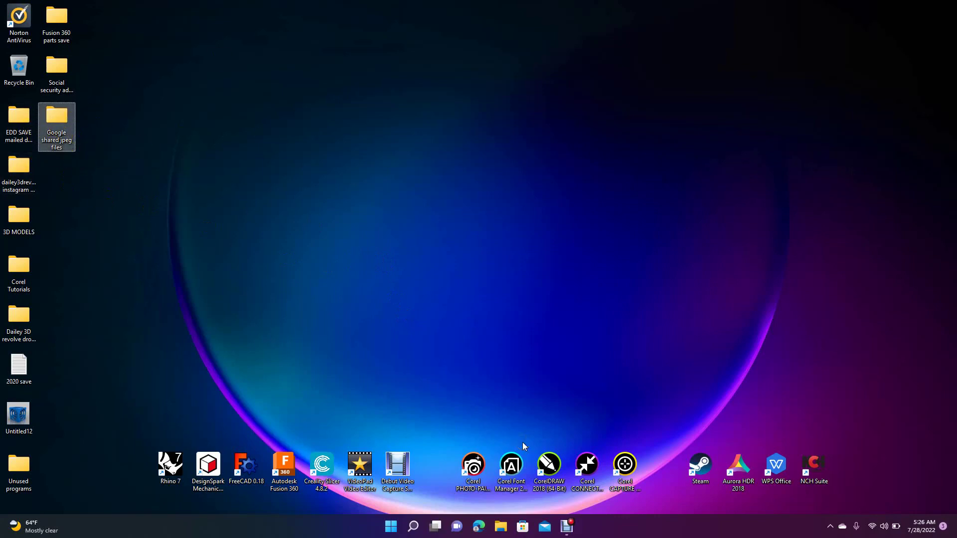
Launch Edge, go to Facebook from the favorites, and open your own profile page
{"action": "left_click", "coordinate": [479, 524]}
{"action": "left_click", "coordinate": [478, 524]}
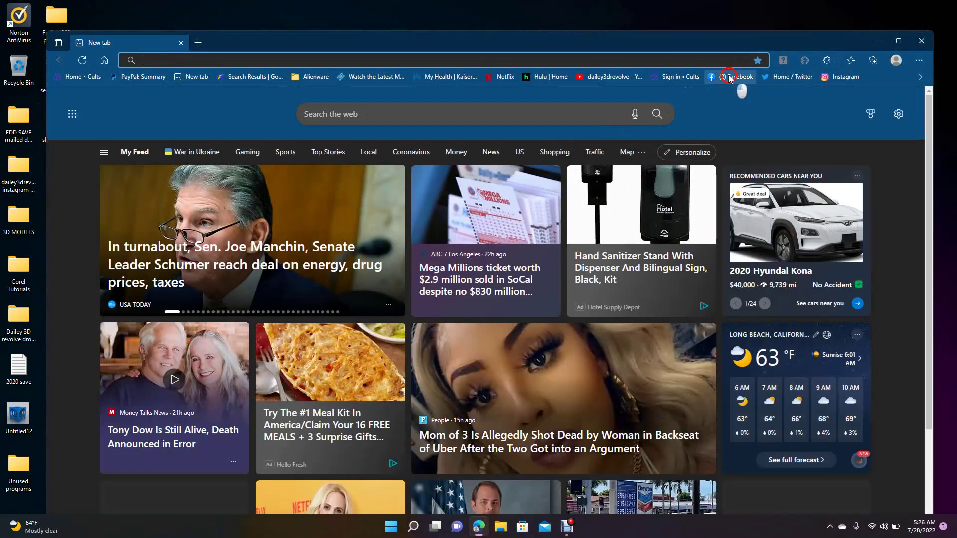
{"action": "left_click", "coordinate": [731, 76]}
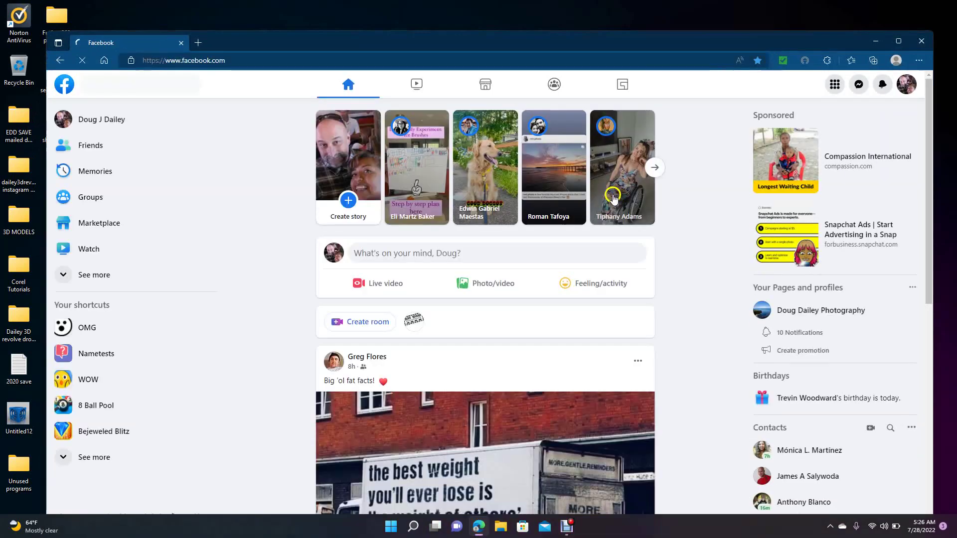
{"action": "left_click", "coordinate": [910, 86]}
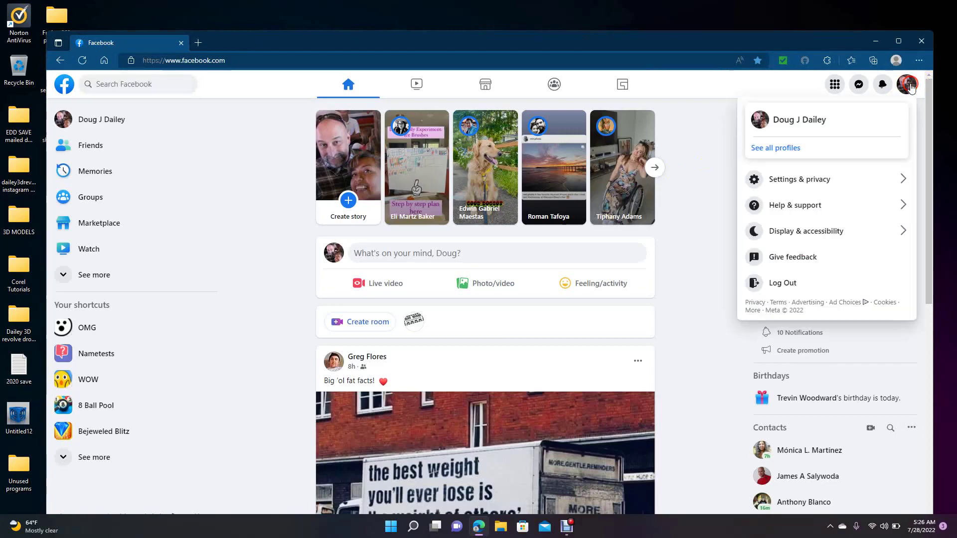
{"action": "left_click", "coordinate": [818, 122]}
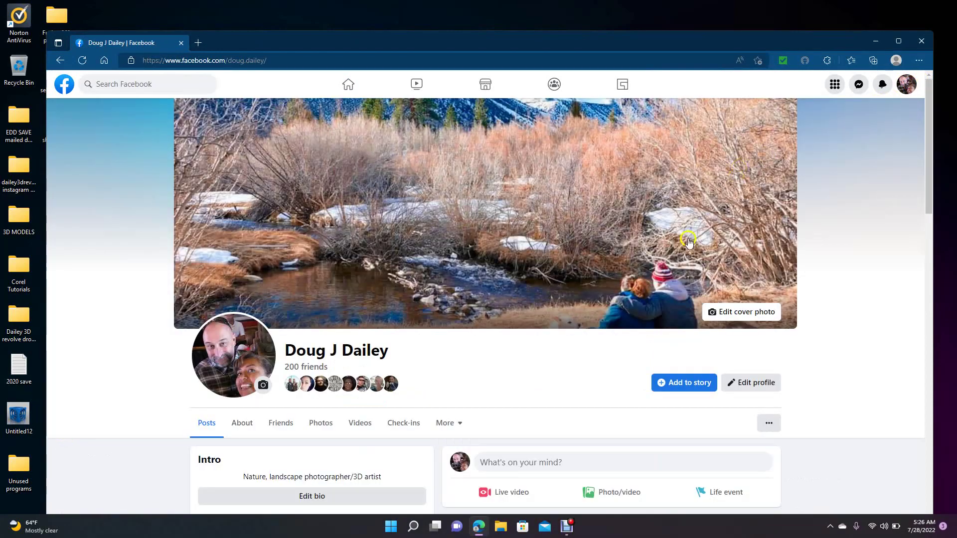
Paste the Gold band.jpg Drive link into a new profile post and close it as a draft
{"action": "left_click_drag", "start_coordinate": [926, 202], "coordinate": [923, 274]}
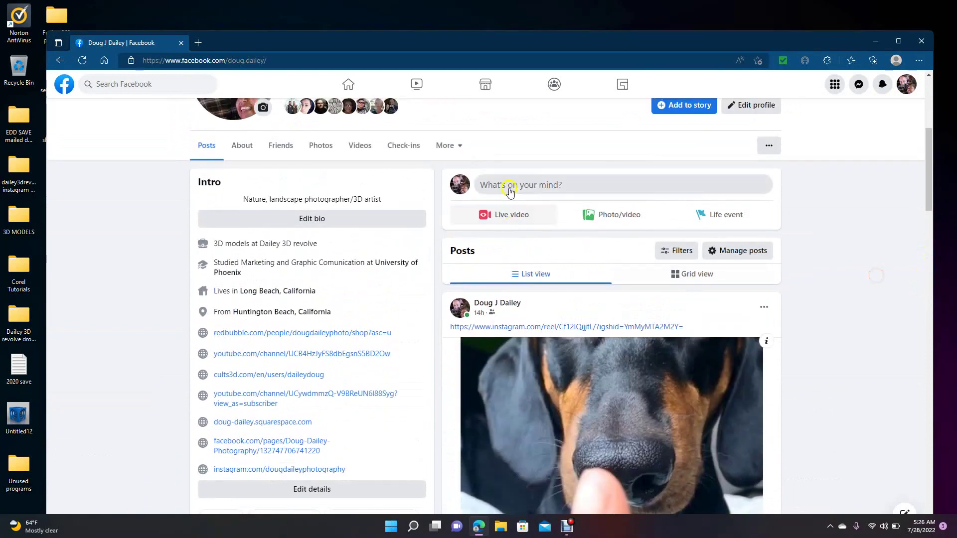
{"action": "left_click", "coordinate": [518, 185]}
{"action": "left_click", "coordinate": [434, 313]}
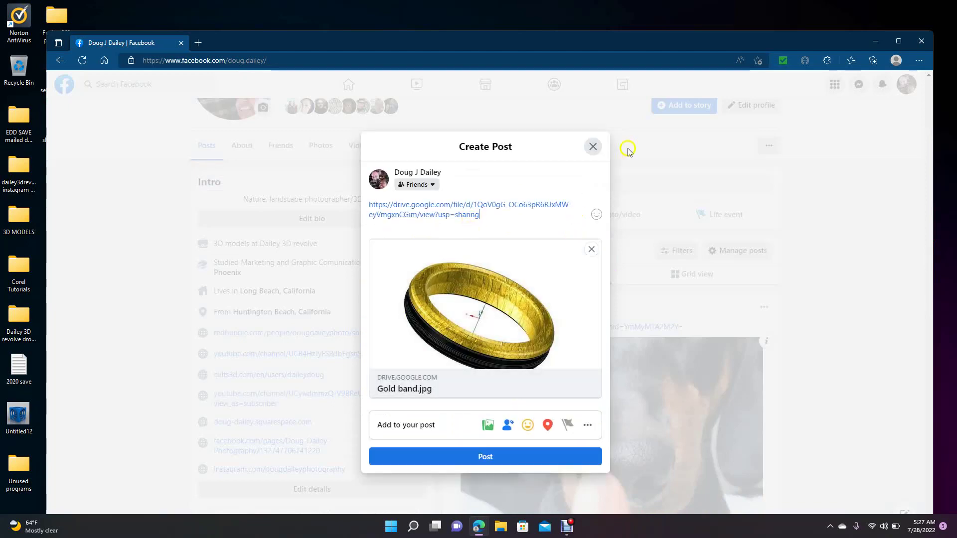
{"action": "left_click", "coordinate": [593, 148]}
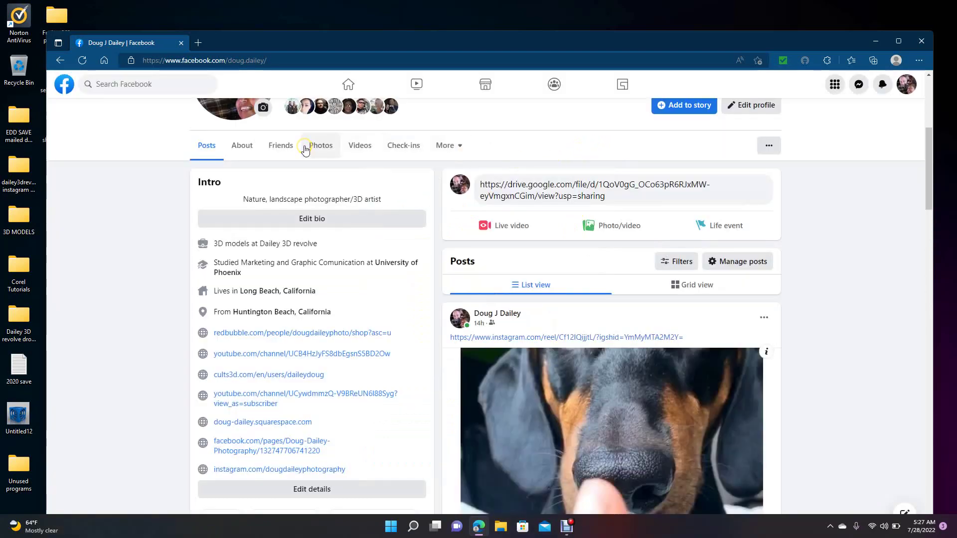